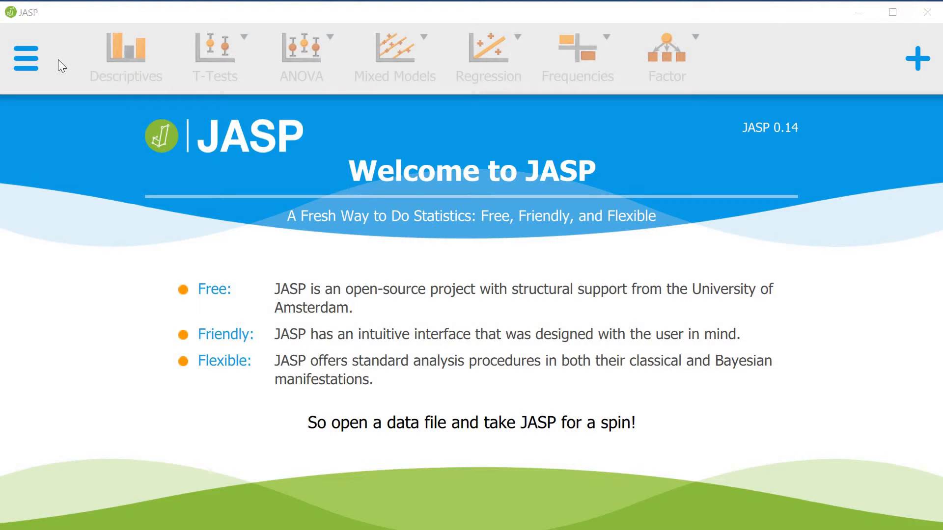
Step: Open the Sleep data file from the Descriptives category of the Data Library
left_click(20, 66)
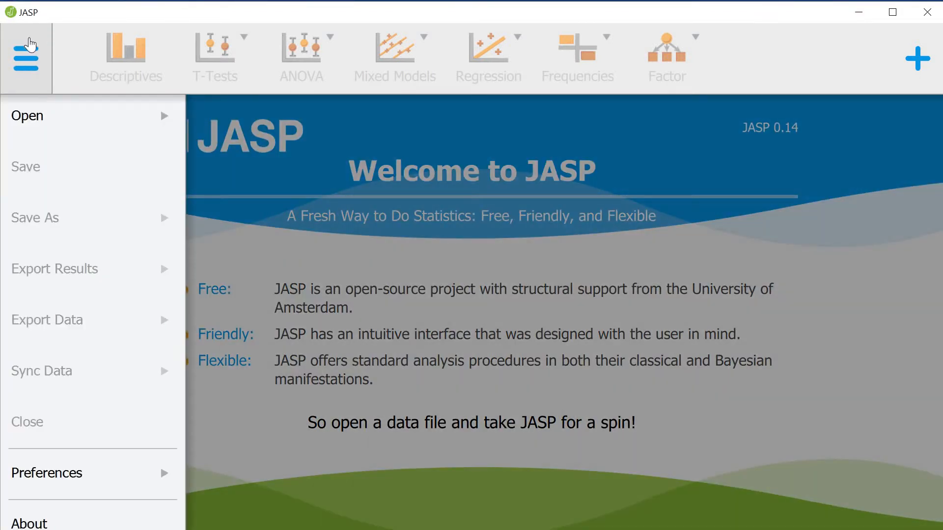
left_click(59, 129)
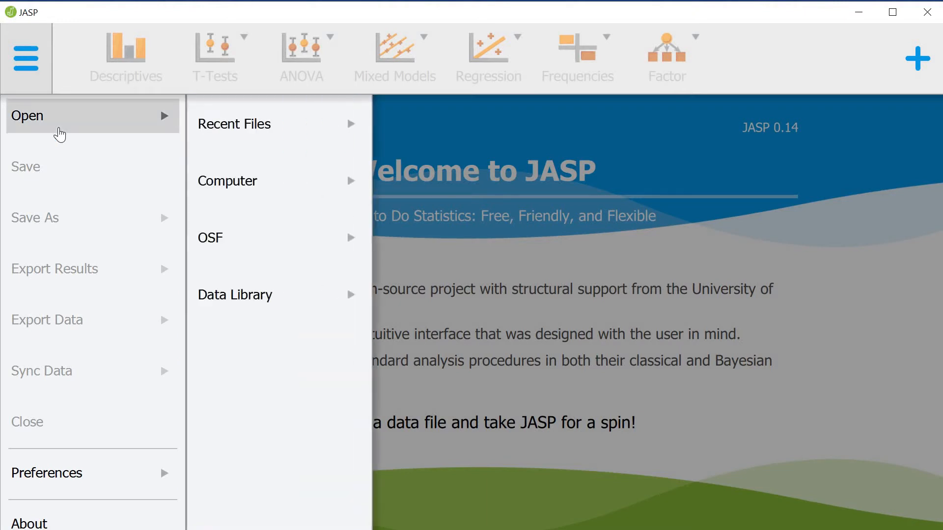
left_click(320, 133)
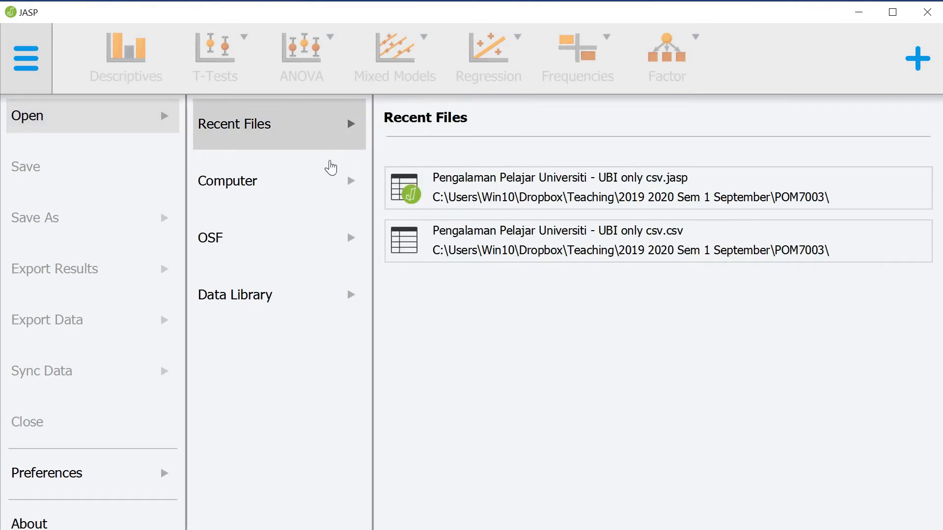
left_click(278, 184)
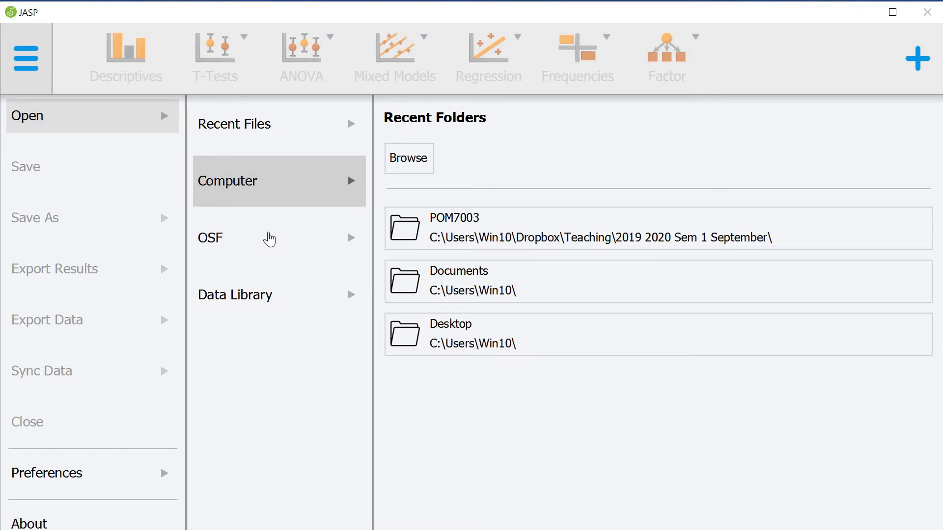
left_click(273, 250)
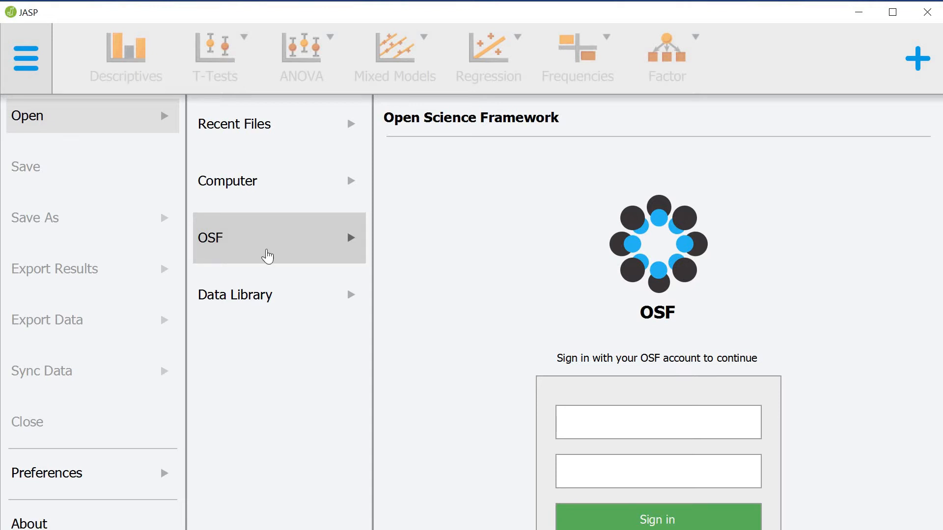
left_click(253, 297)
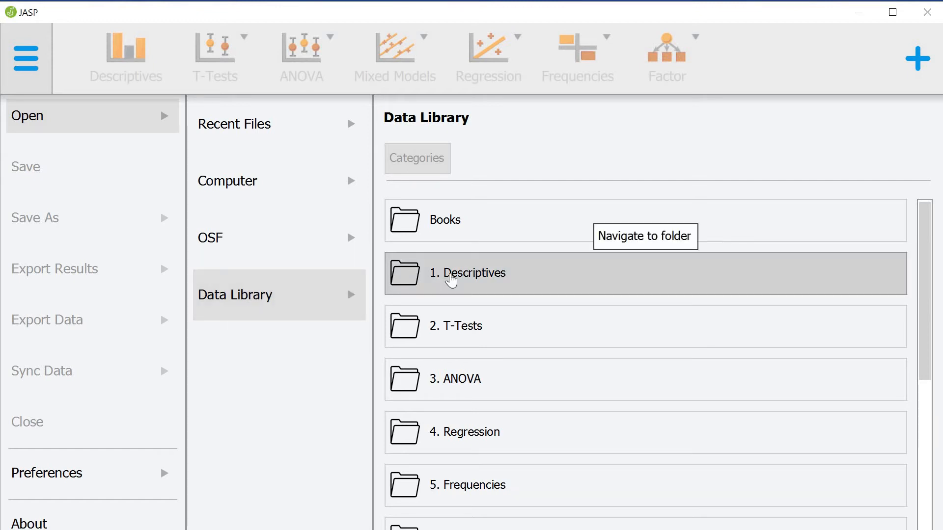
left_click(451, 280)
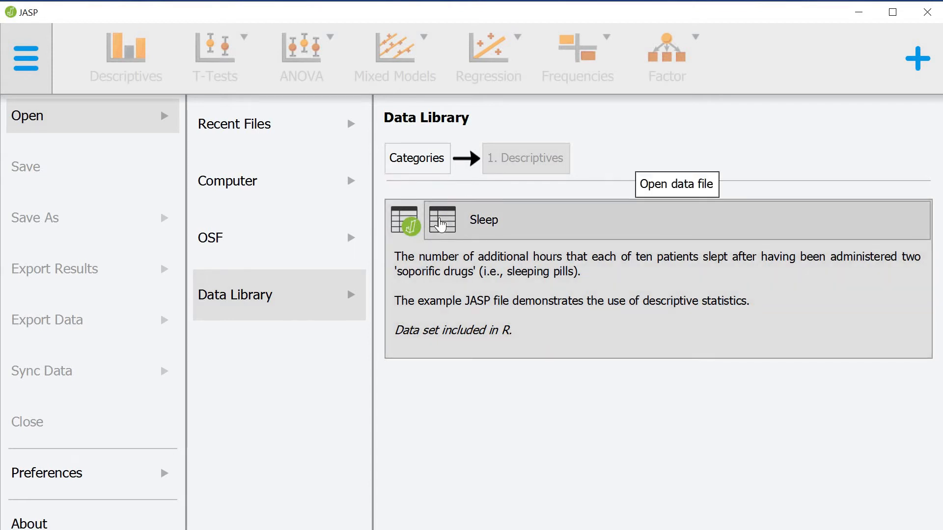
left_click(441, 224)
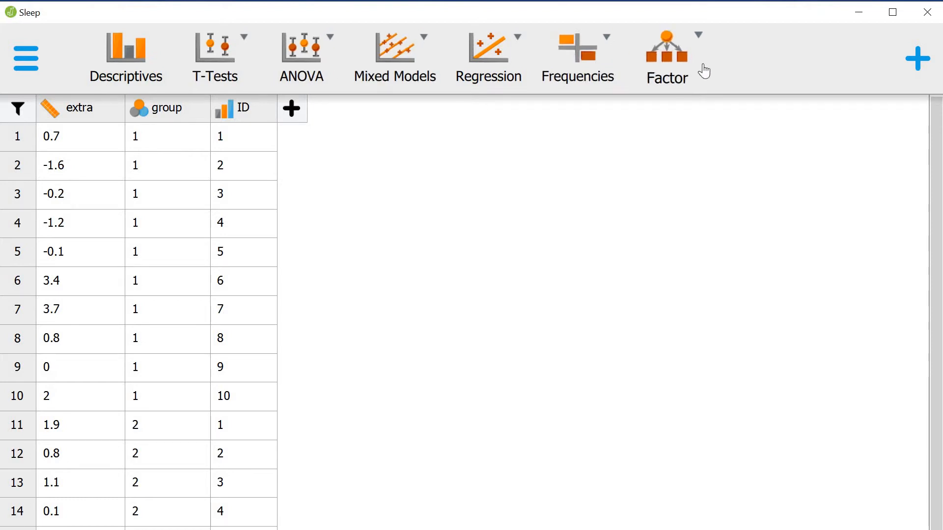
Step: Examine the list of optional analysis modules that can be enabled, then close it
left_click(917, 69)
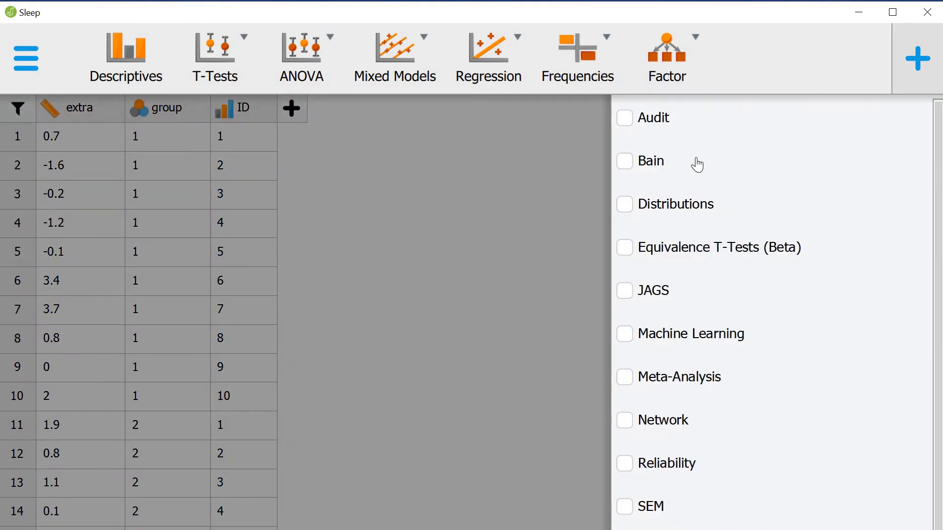
scroll(697, 164, "down", 3)
scroll(697, 162, "down", 3)
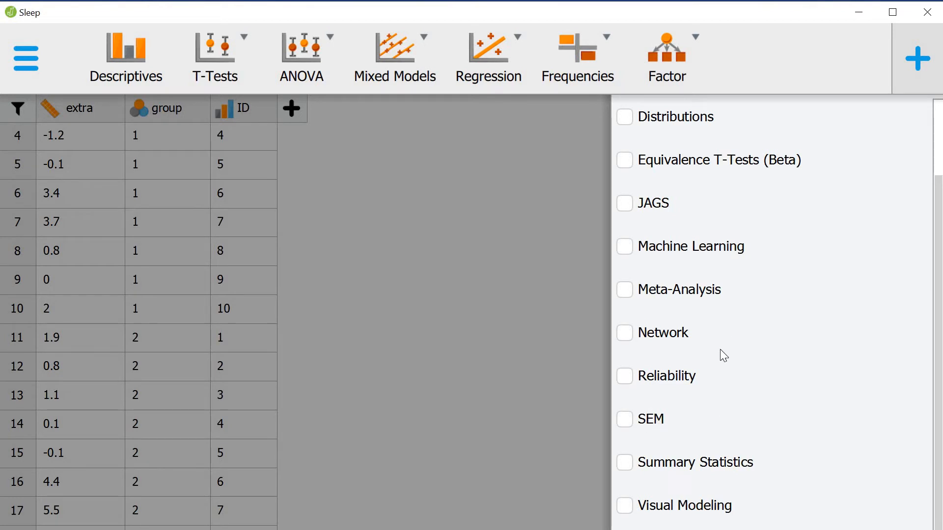
scroll(721, 337, "up", 6)
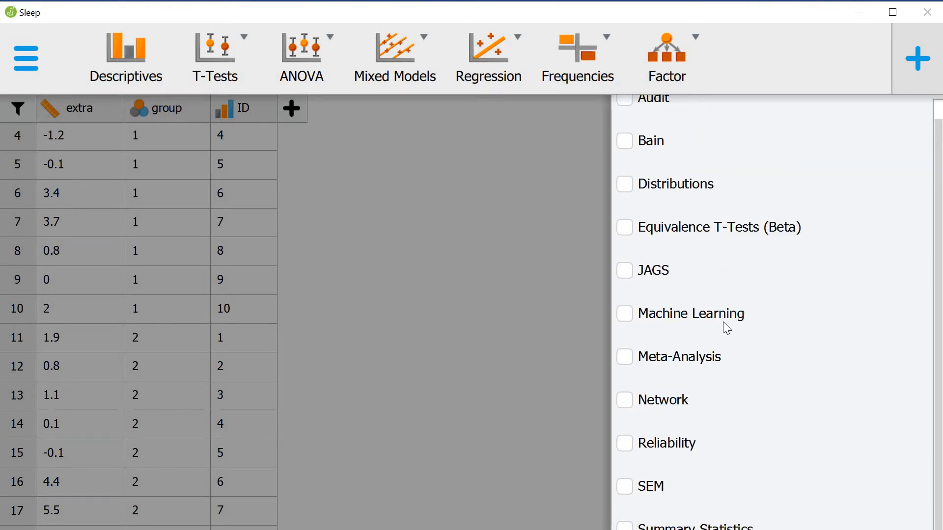
left_click(924, 70)
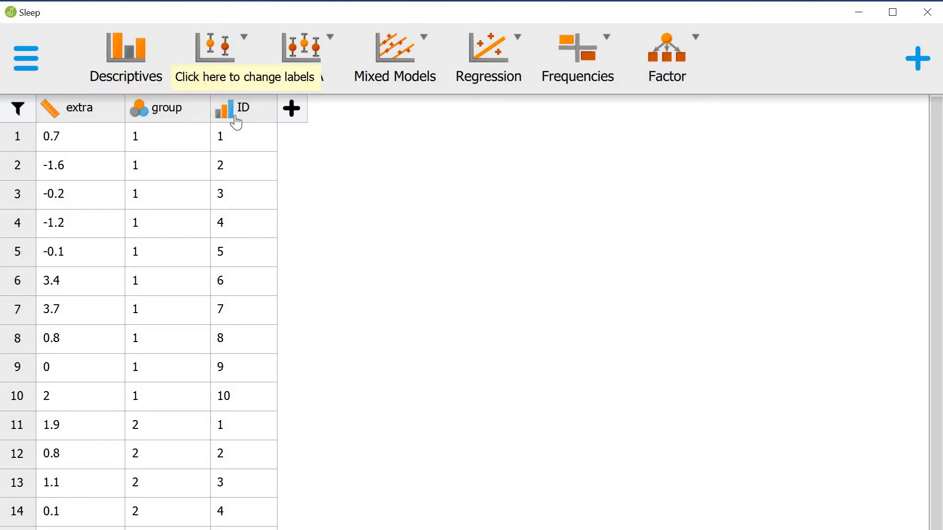
Step: Check the measurement levels available for the extra variable without choosing one
left_click(51, 117)
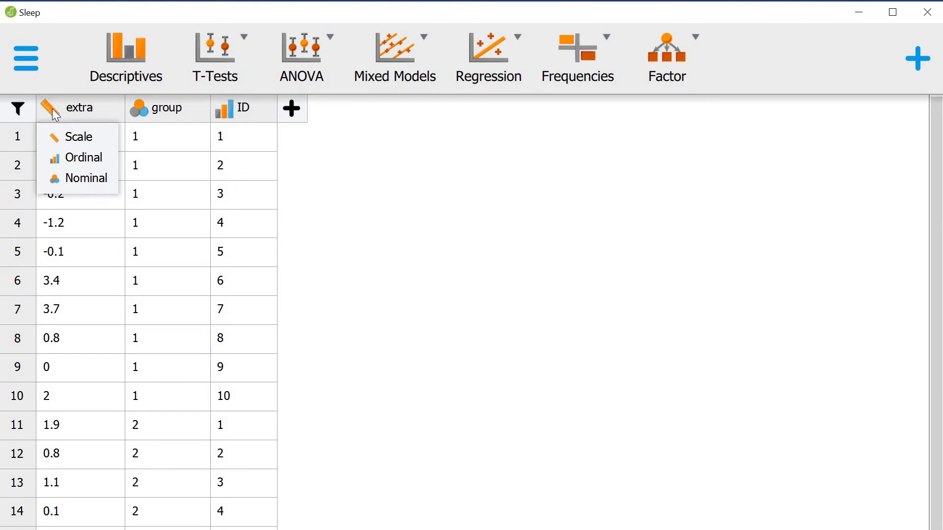
left_click(62, 73)
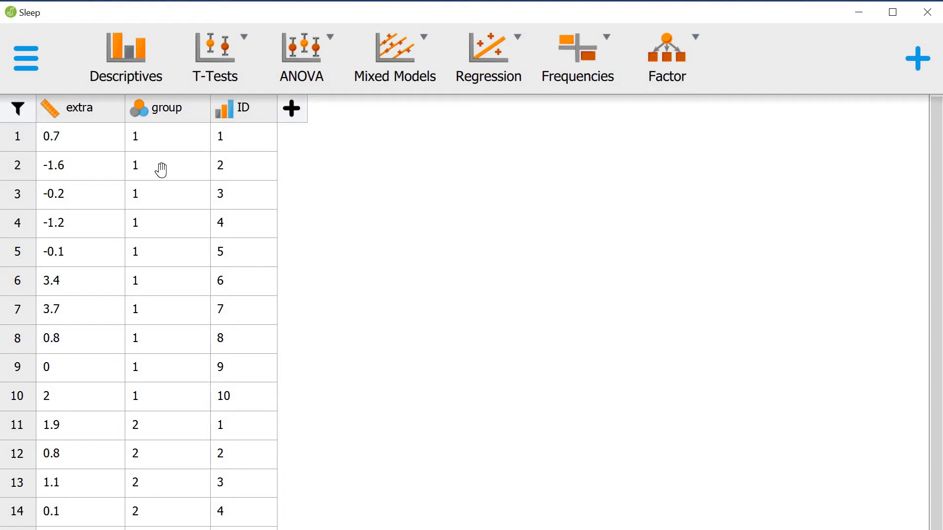
Step: Review the Computer and OSF sources available for syncing the data, then return to the data table
left_click(33, 69)
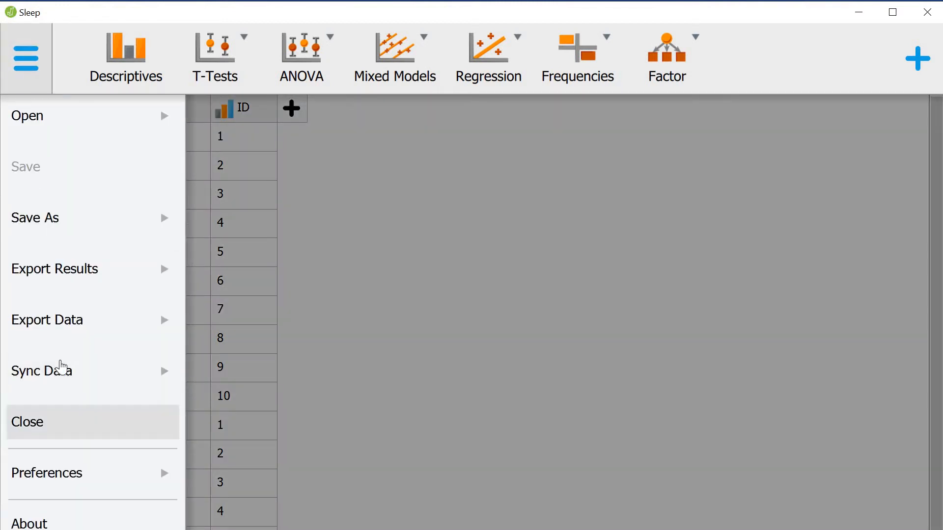
left_click(82, 383)
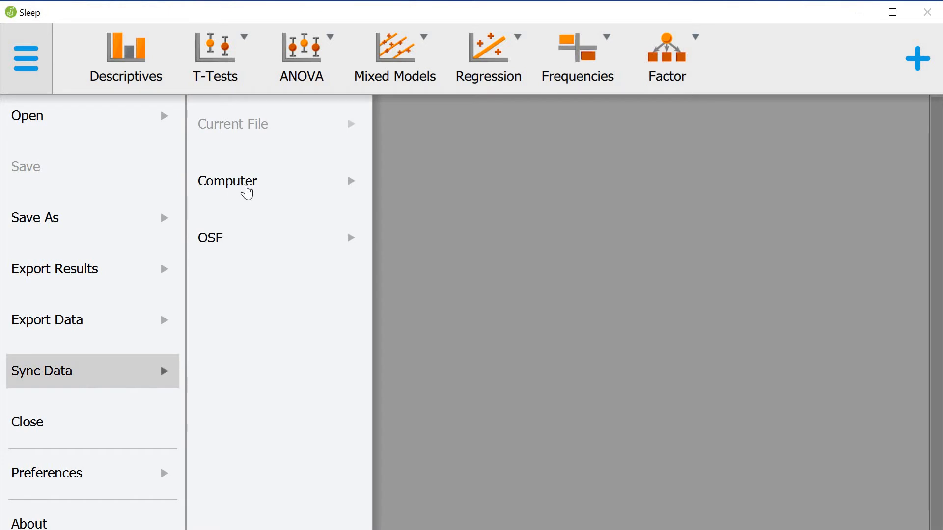
left_click(250, 189)
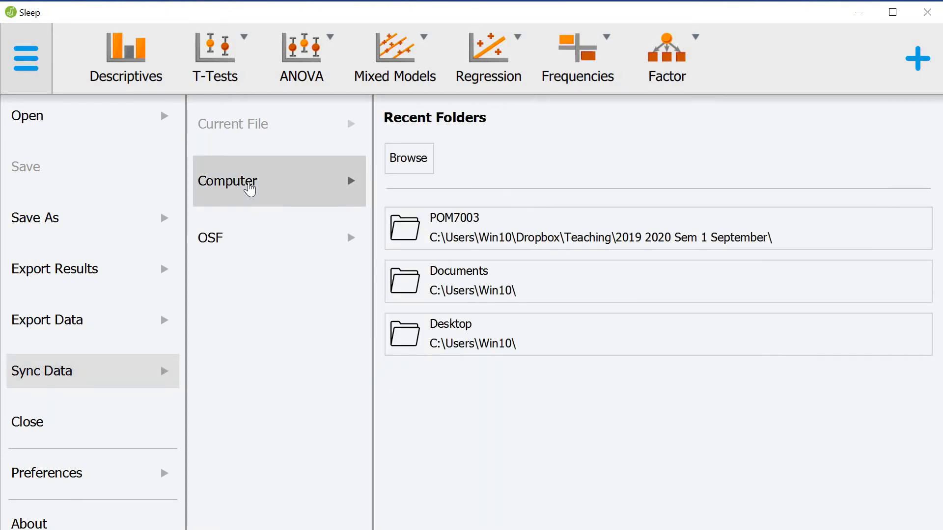
left_click(276, 224)
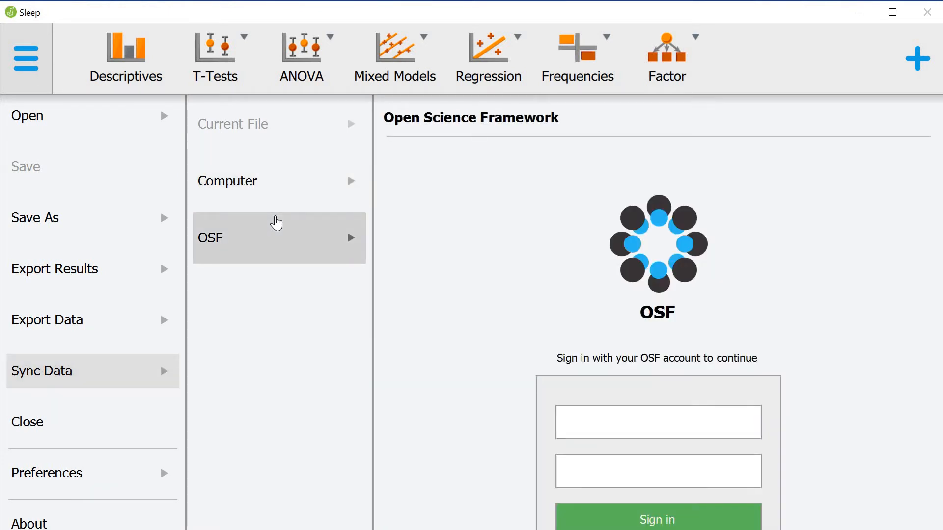
left_click(273, 199)
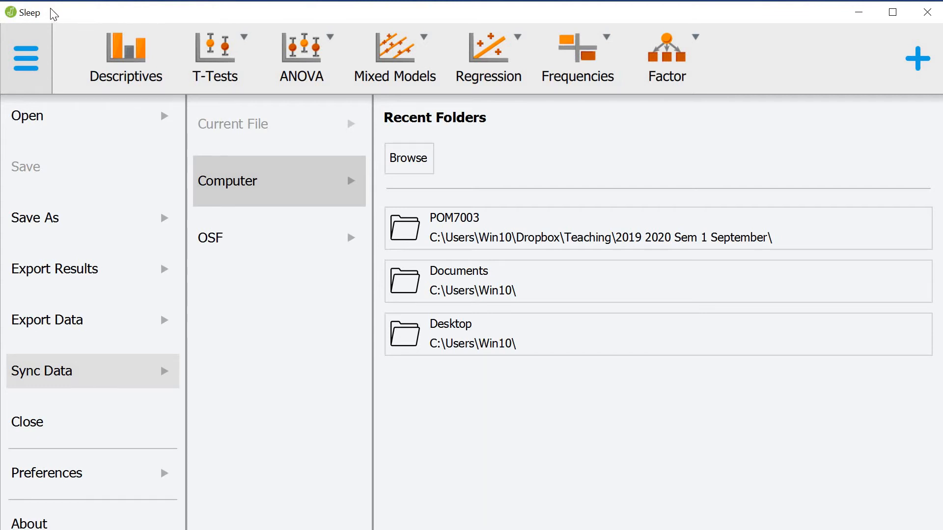
left_click(42, 385)
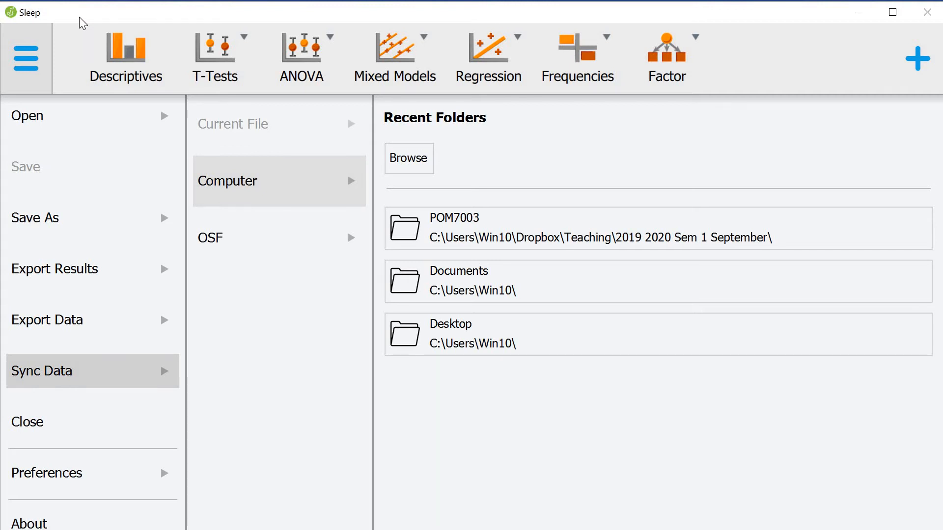
left_click(30, 59)
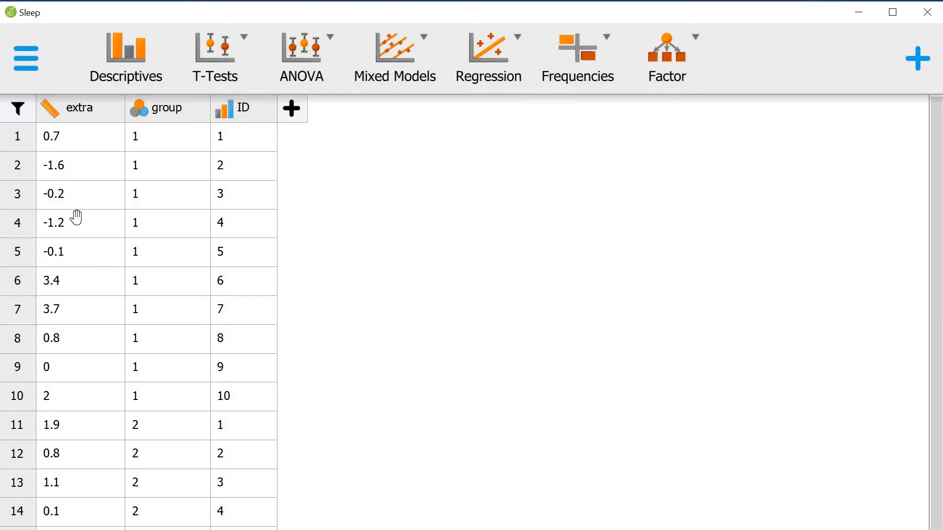
Step: Try to edit the extra value in row 4, then cancel starting the spreadsheet editor
double_click(61, 223)
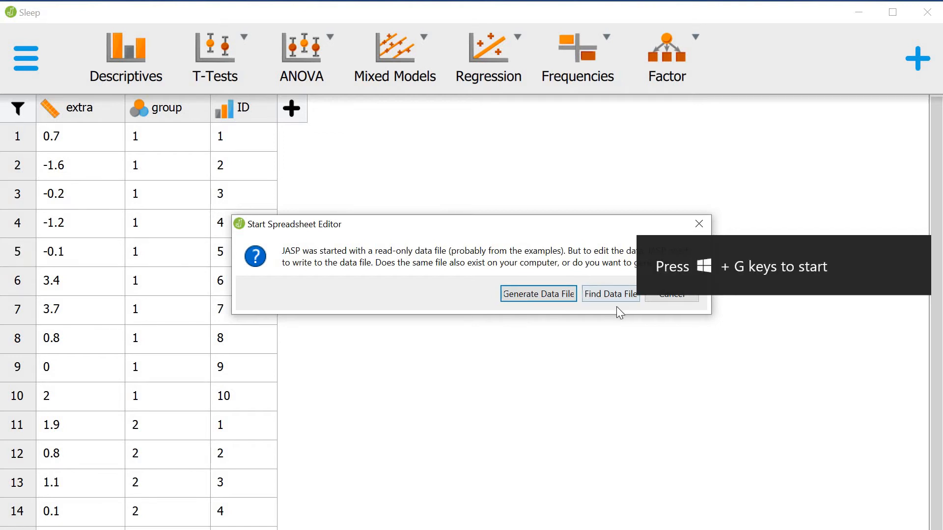
left_click(662, 295)
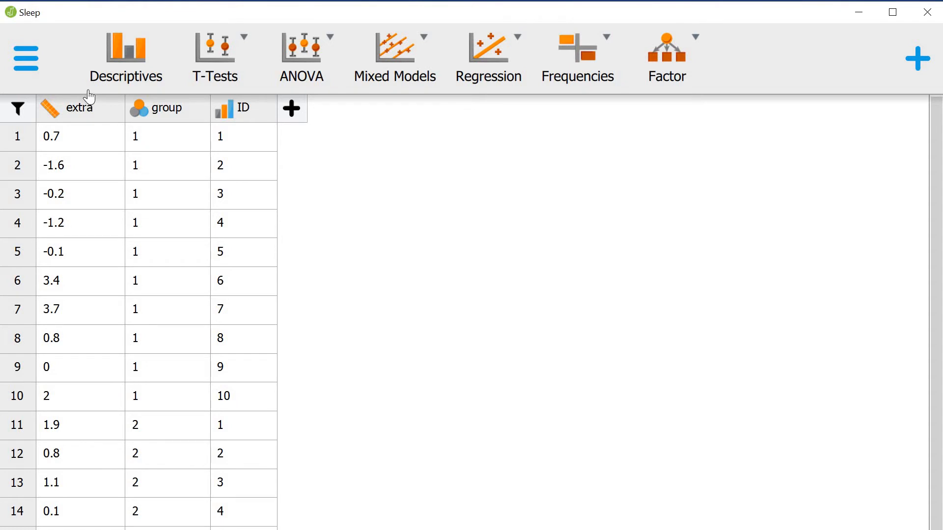
Step: Create a Descriptive Statistics analysis with extra as its variable
left_click(124, 58)
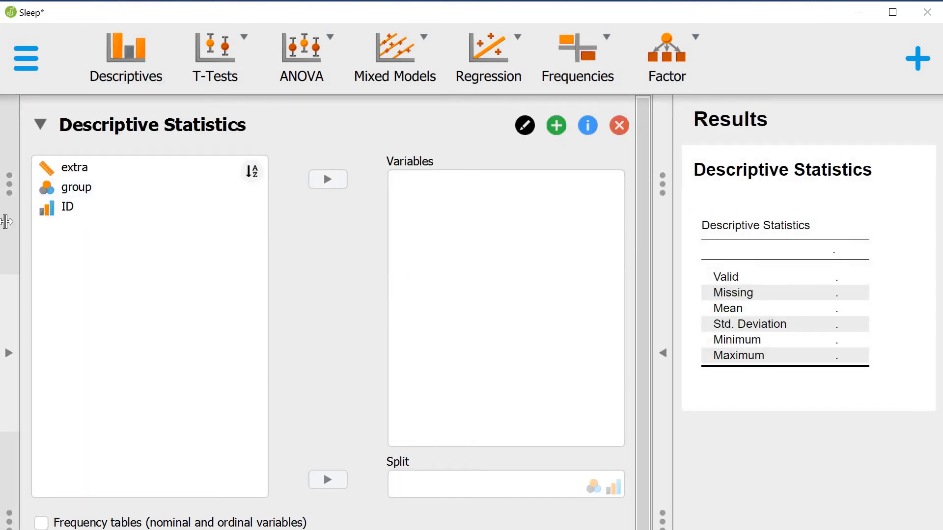
left_click(10, 354)
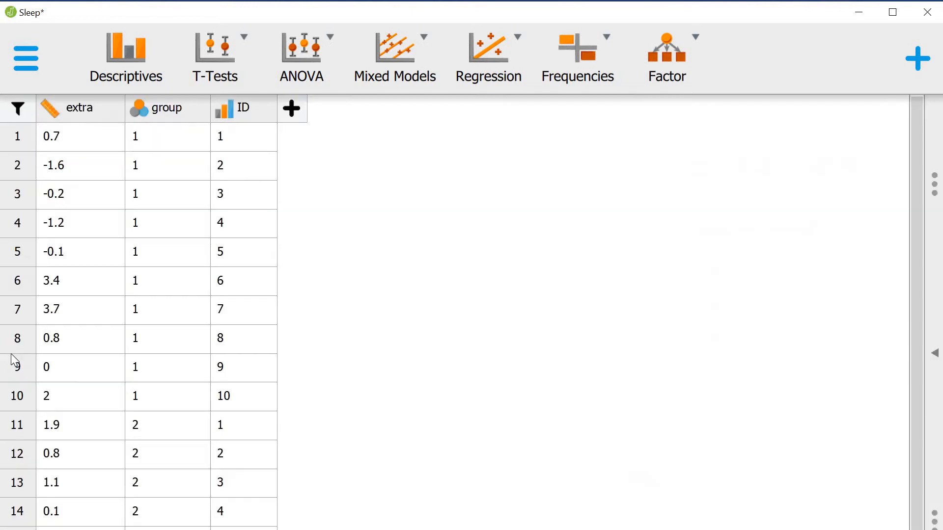
left_click(935, 359)
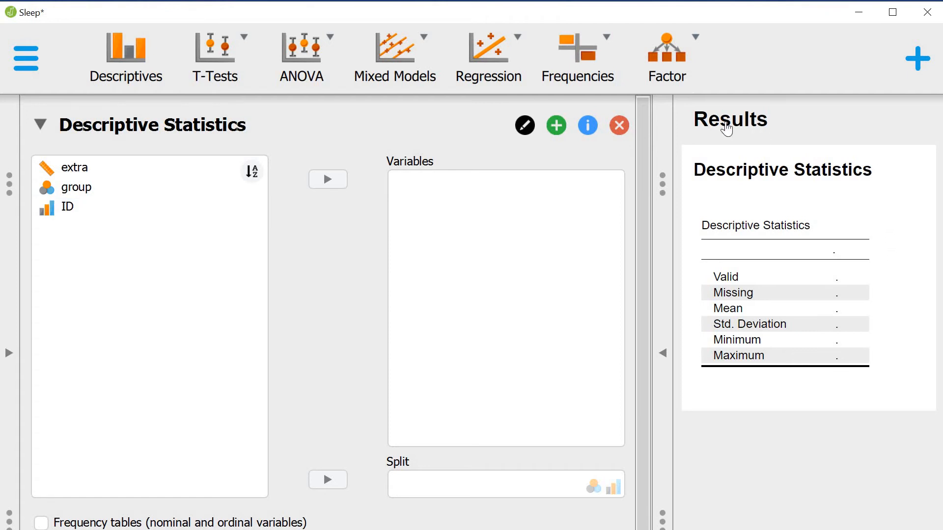
left_click(58, 172)
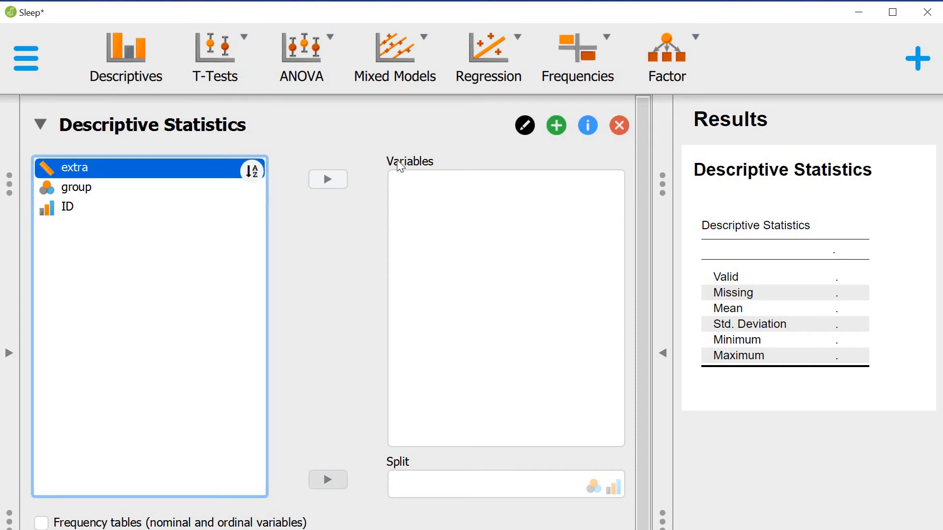
left_click(330, 179)
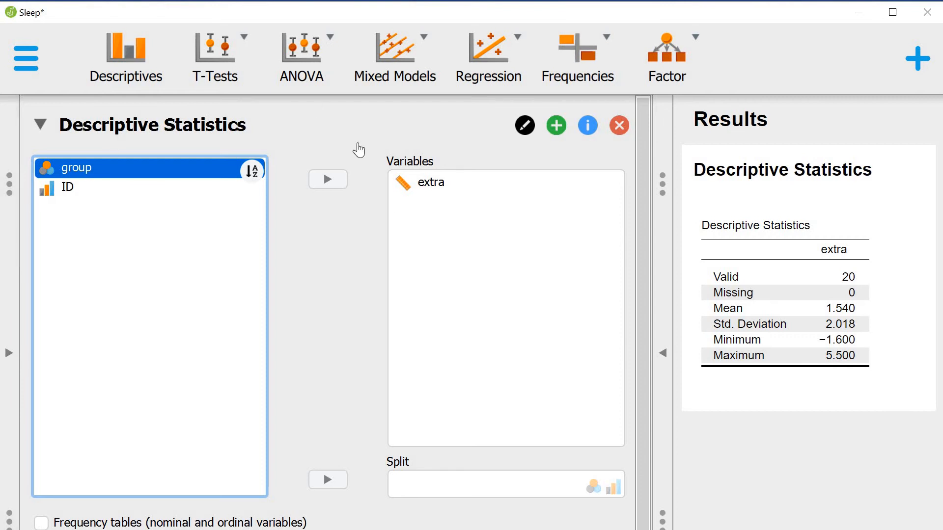
left_click(337, 255)
scroll(338, 256, "down", 1)
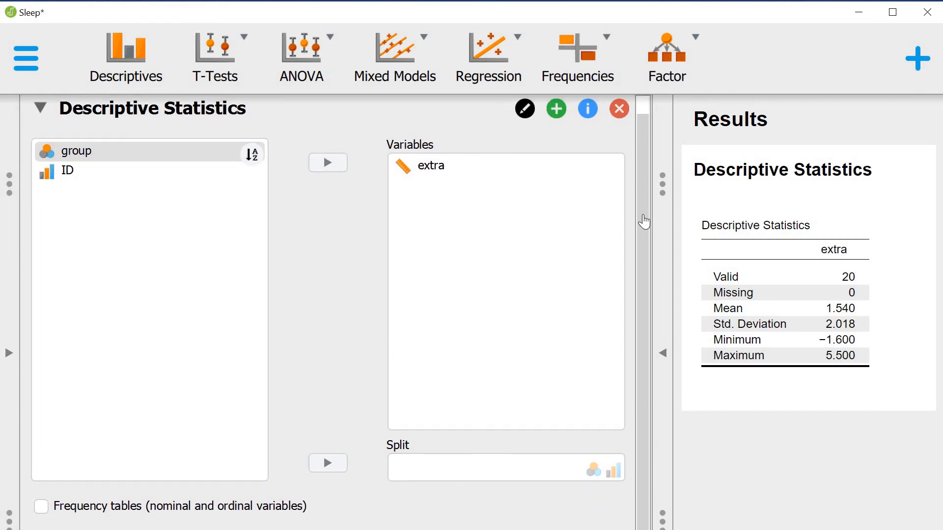
left_click(43, 513)
left_click(41, 509)
Step: Maximize the window and add distribution plots for extra to the descriptive results, then view the histogram
left_click(892, 16)
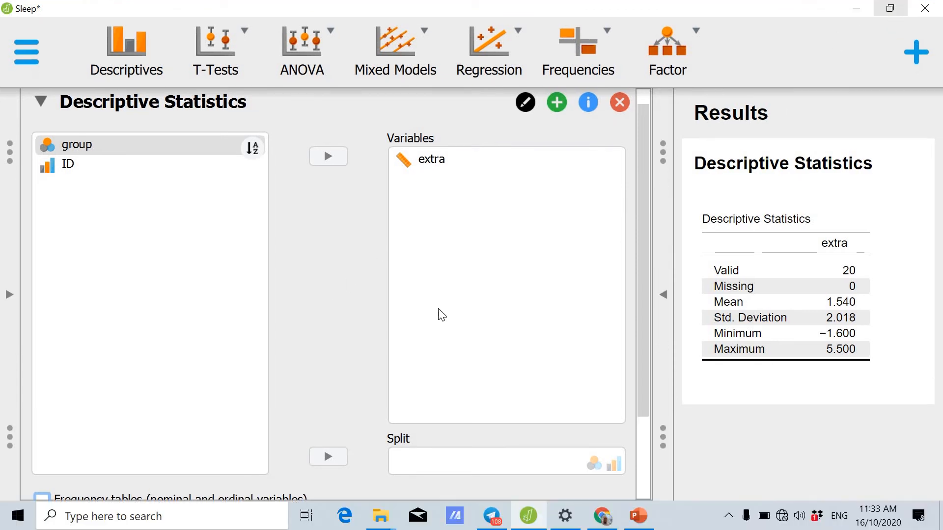
scroll(284, 366, "down", 2)
scroll(287, 367, "down", 1)
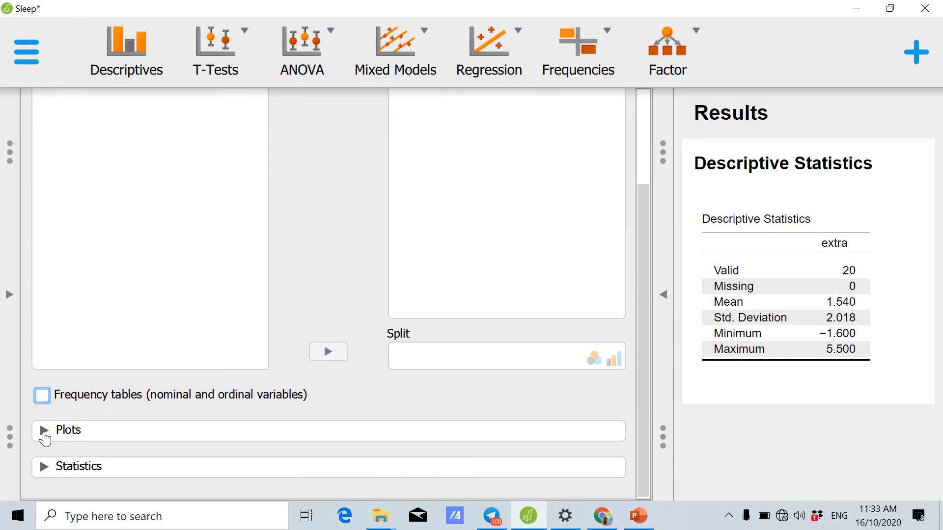
left_click(45, 432)
scroll(152, 356, "up", 5)
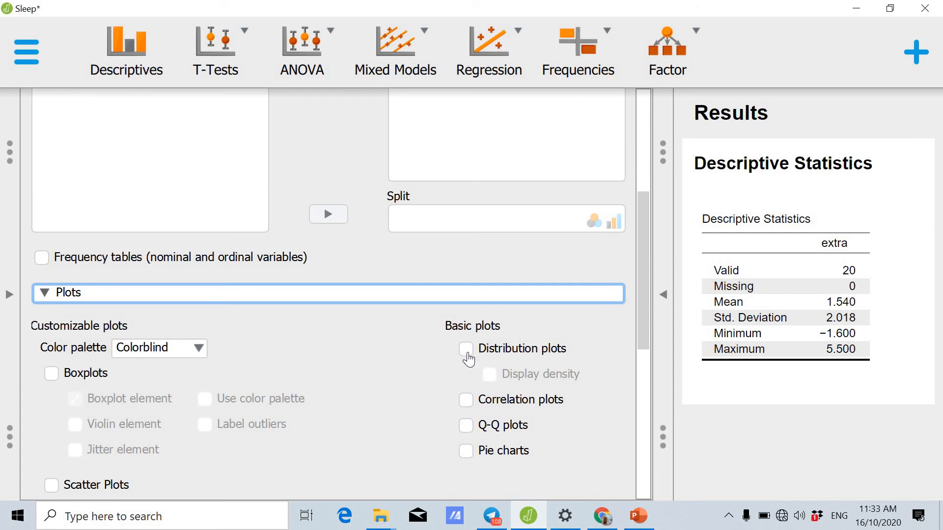
left_click(467, 350)
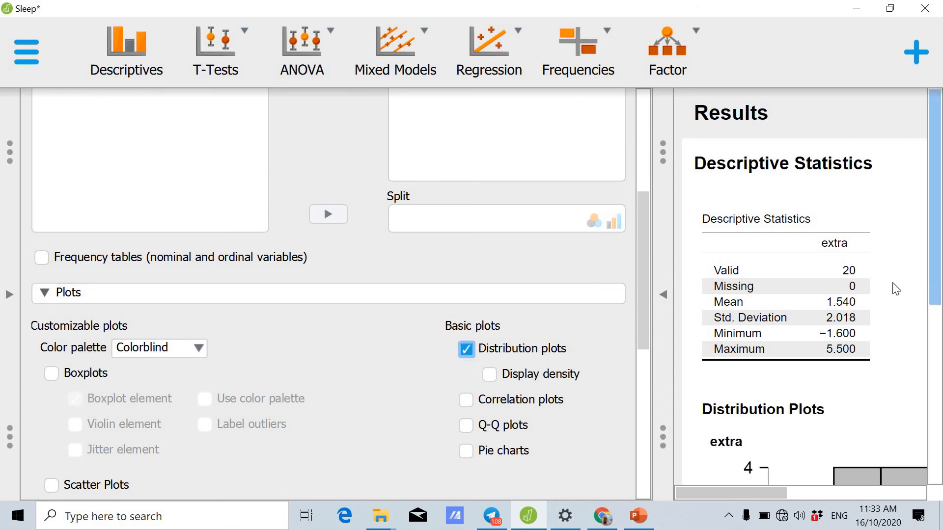
scroll(895, 289, "down", 5)
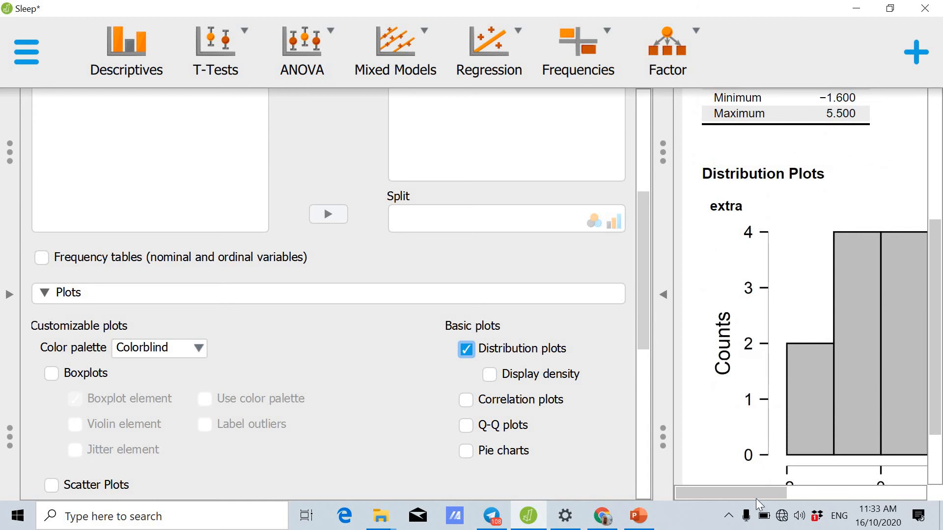
left_click_drag(755, 499, 892, 498)
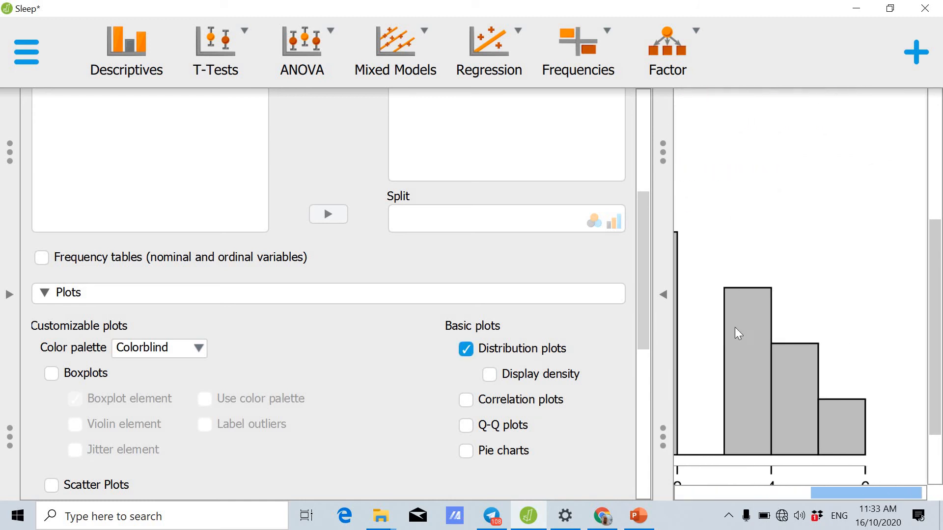
Step: Expand the results to full width and examine the extra histogram and its copy and image-saving options
left_click(668, 300)
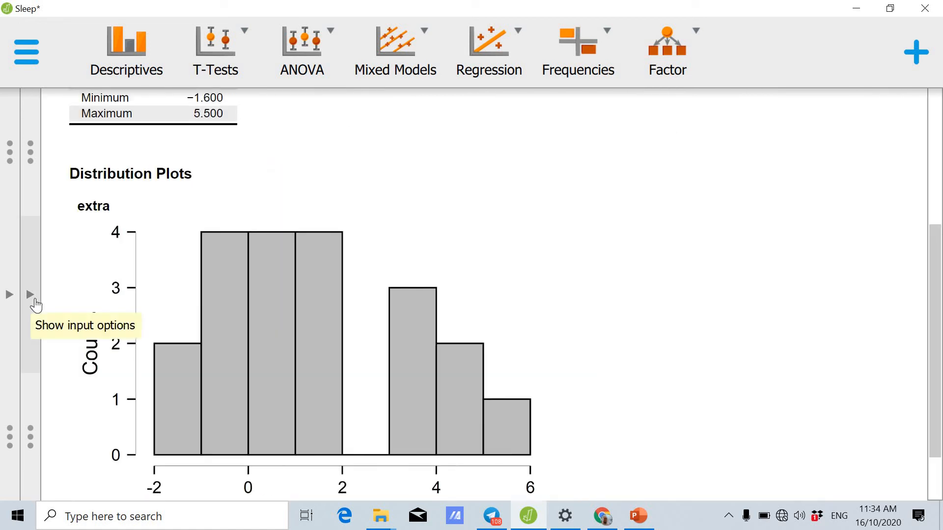
scroll(272, 348, "down", 1)
scroll(271, 343, "down", 1)
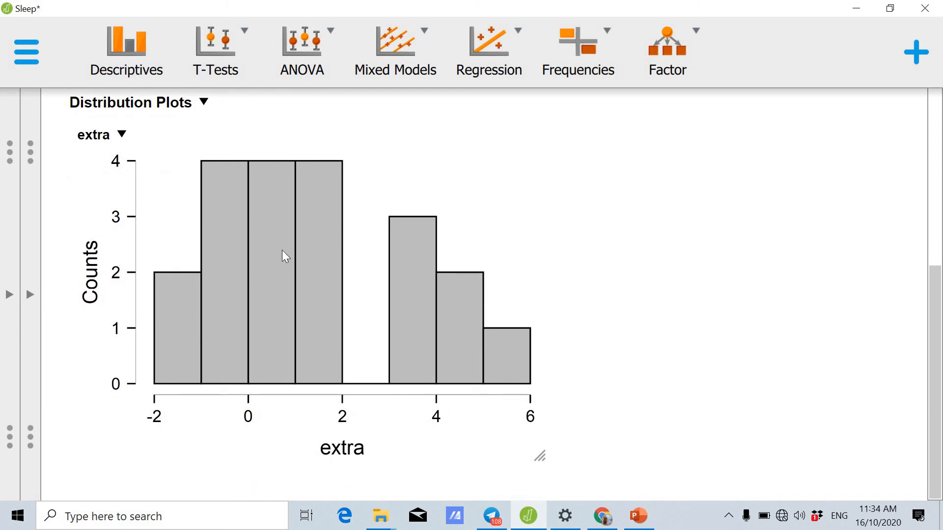
scroll(281, 249, "up", 1)
mouse_move(95, 257)
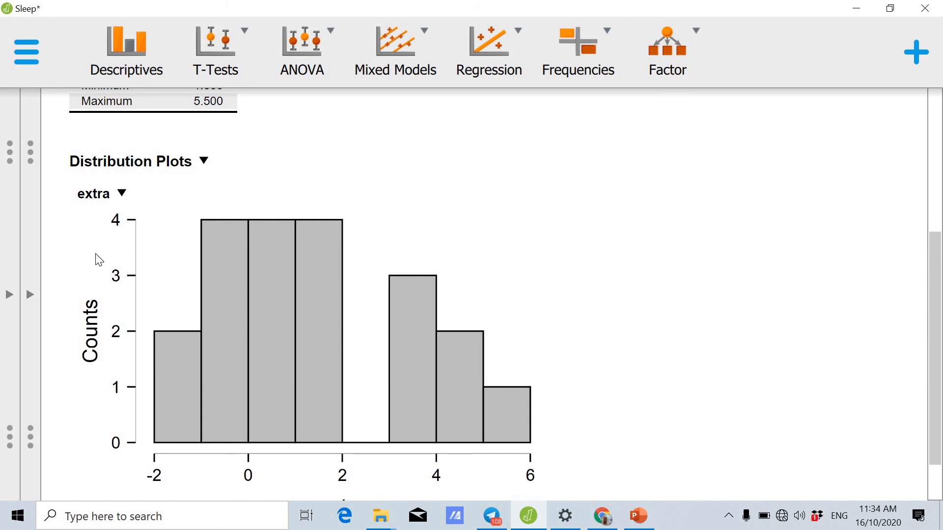
left_click(122, 194)
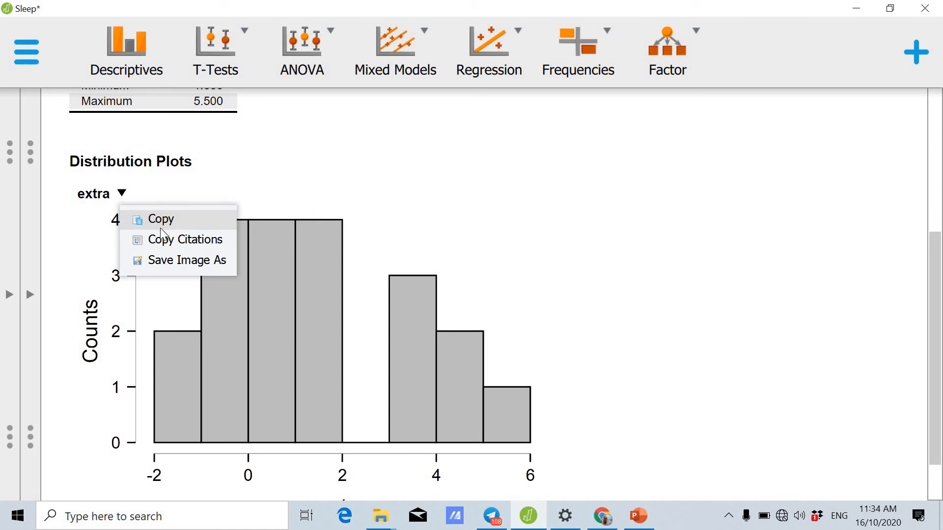
Step: Add the median, skewness and kurtosis to the descriptive statistics for extra
left_click(30, 294)
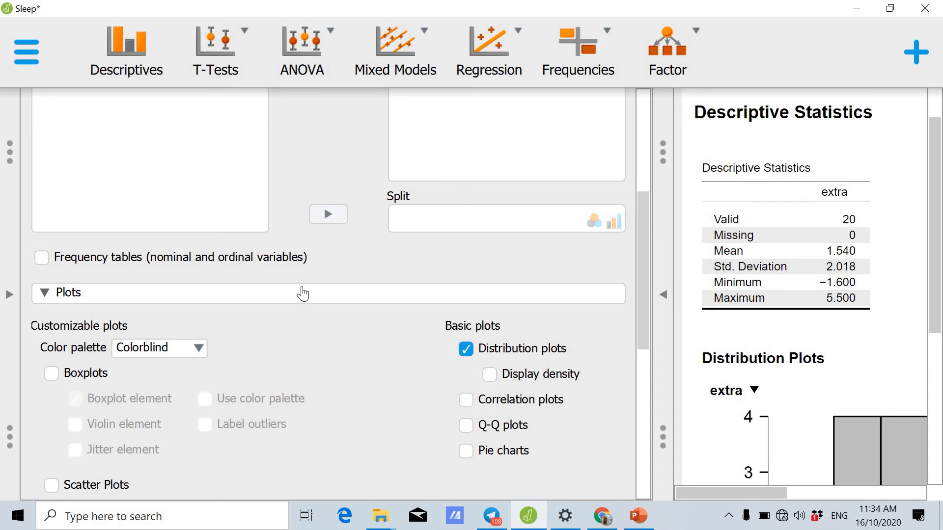
scroll(303, 293, "down", 2)
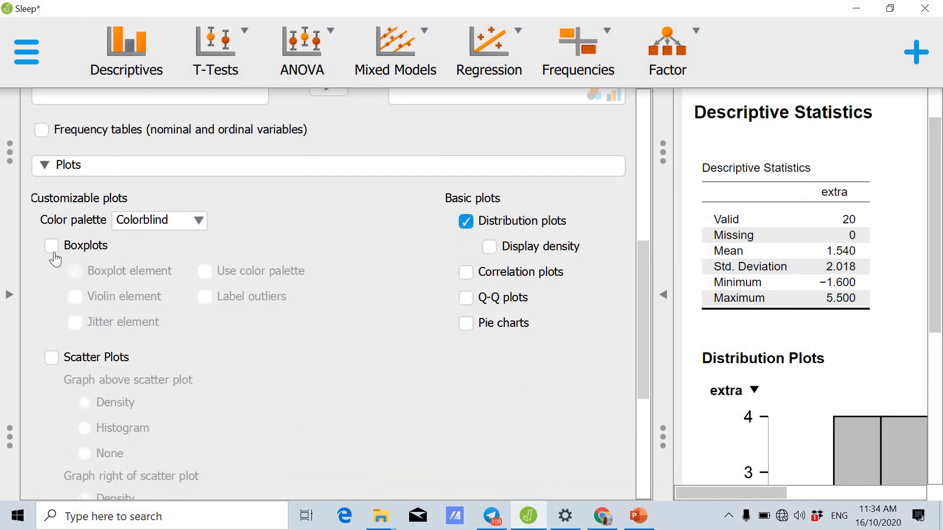
scroll(284, 332, "down", 4)
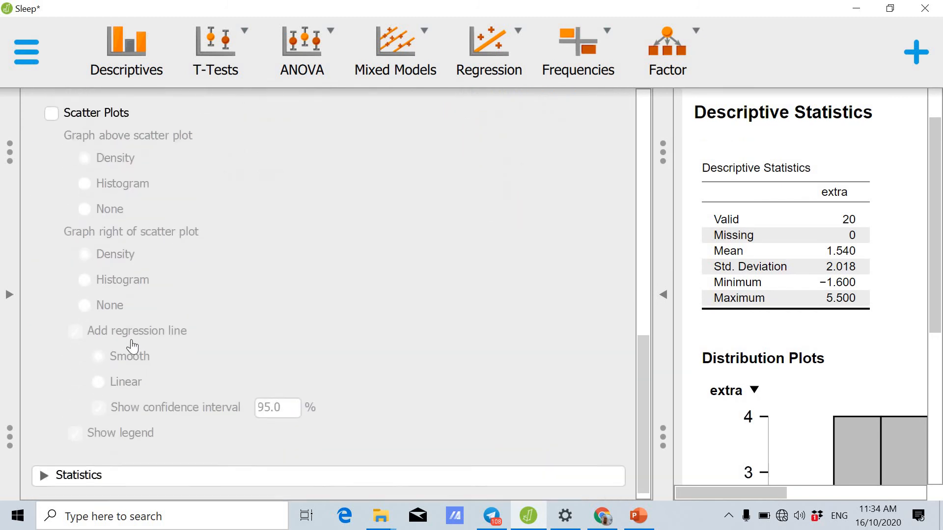
left_click(43, 474)
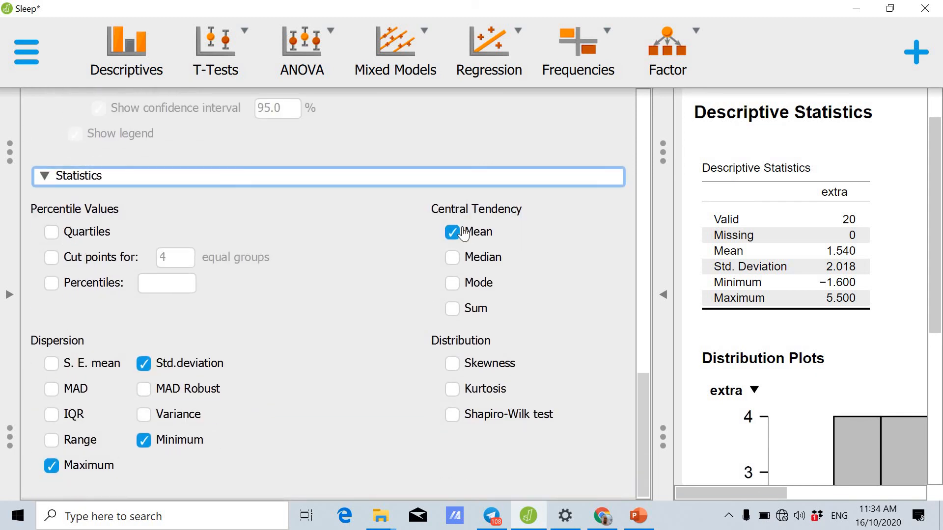
left_click(452, 258)
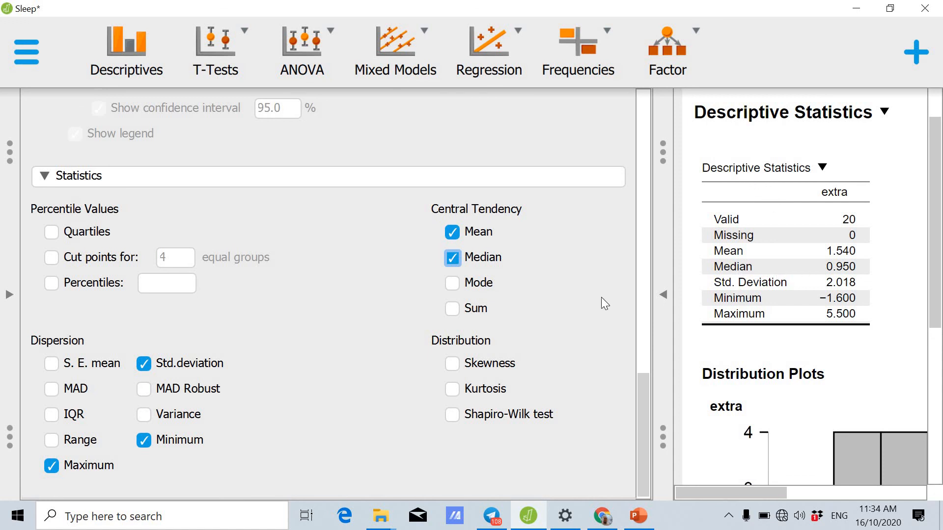
left_click(452, 365)
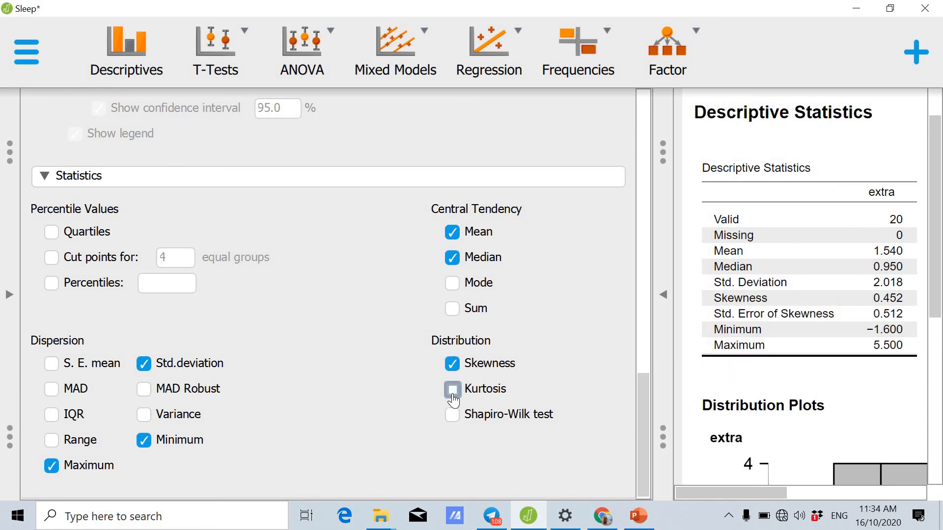
left_click(452, 391)
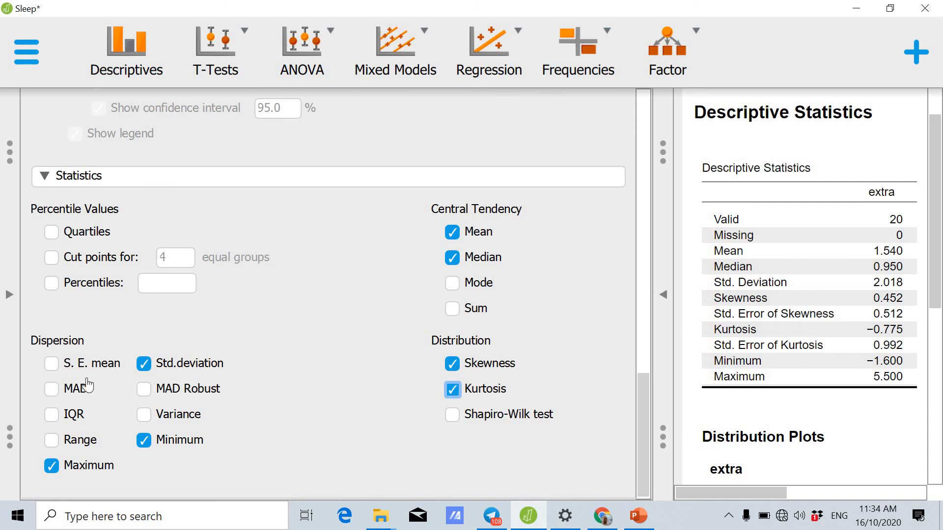
Step: Show the Descriptive Statistics results at full width and review the options for copying or managing them
scroll(399, 349, "up", 15)
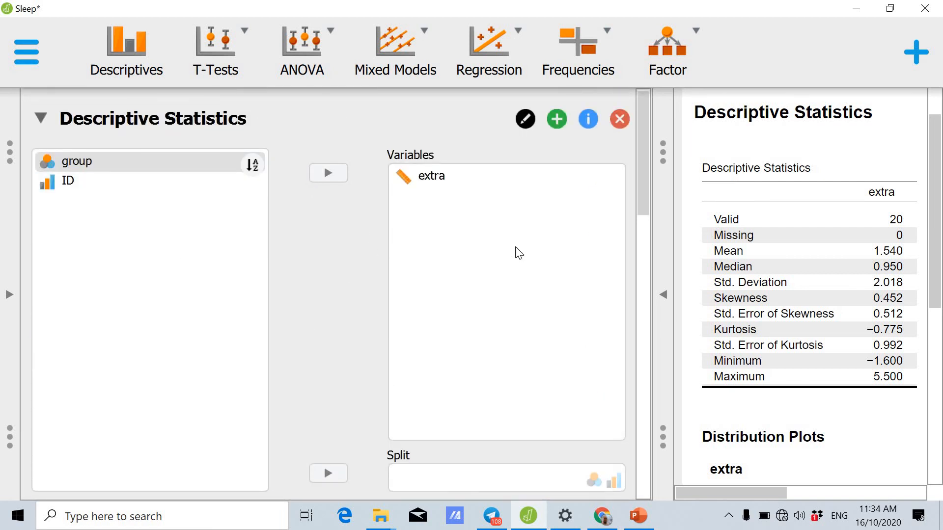
left_click(663, 296)
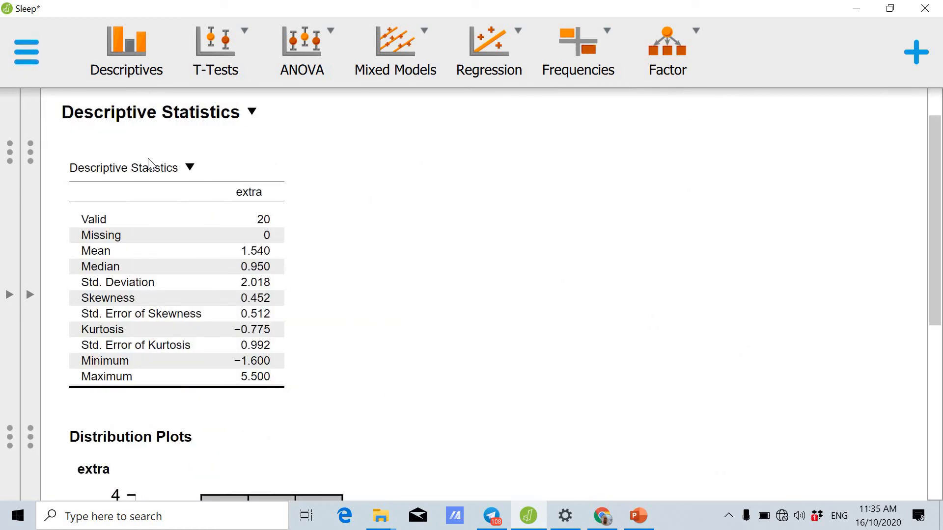
left_click(252, 112)
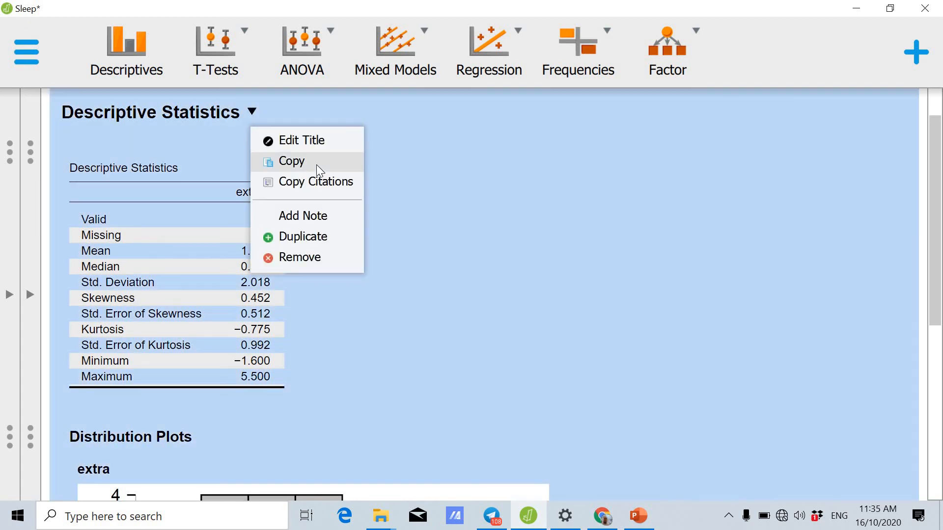
left_click(537, 232)
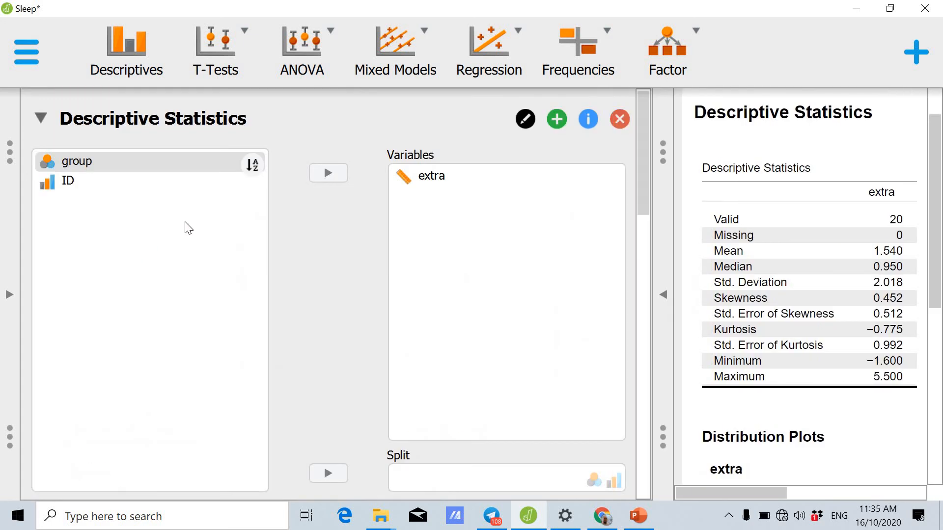
Step: Review the Computer and OSF destinations for saving the file, then return to the Descriptive Statistics variable list
left_click(26, 52)
left_click(38, 227)
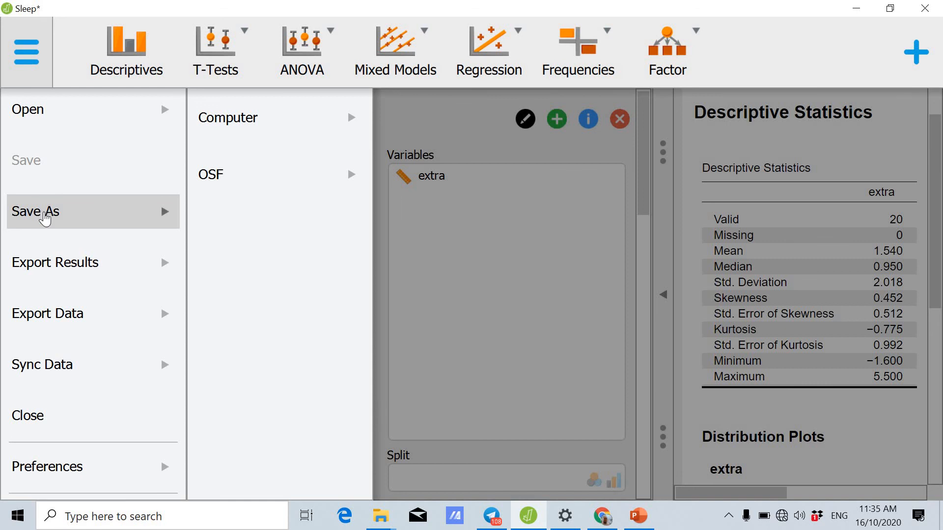
left_click(747, 133)
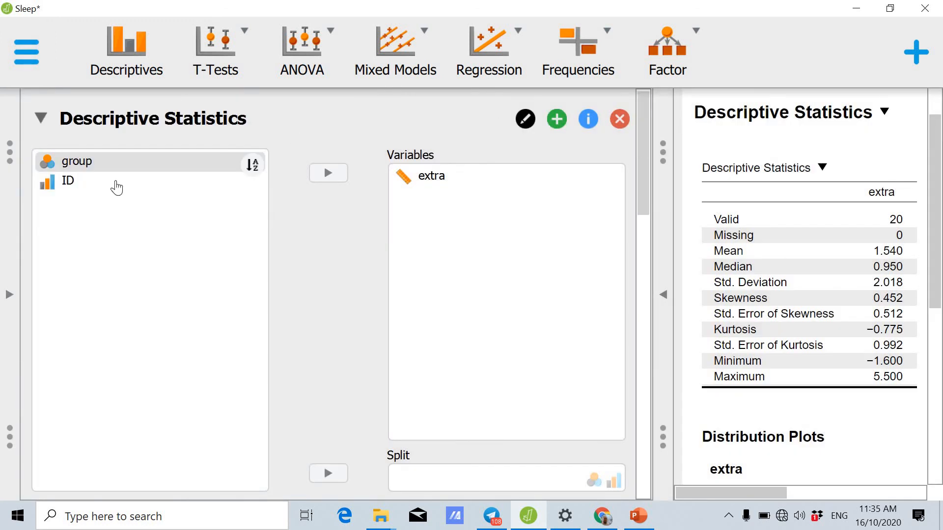
left_click(92, 192)
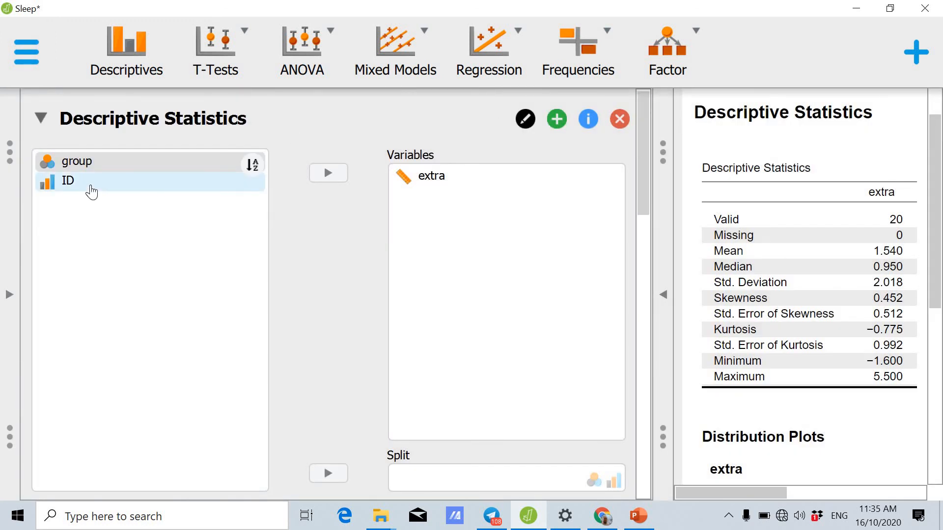